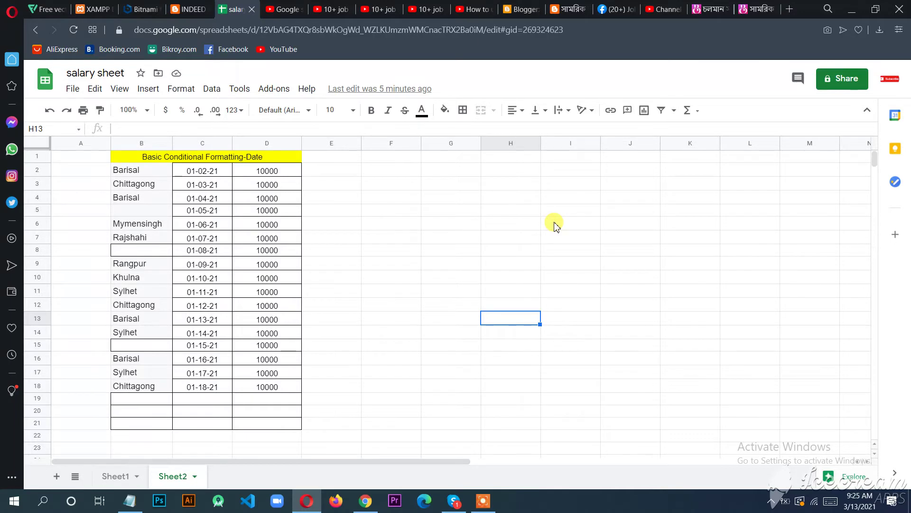
- Select column C, which holds the dates 01-02-21 through 01-18-21
drag(556, 227, 254, 271)
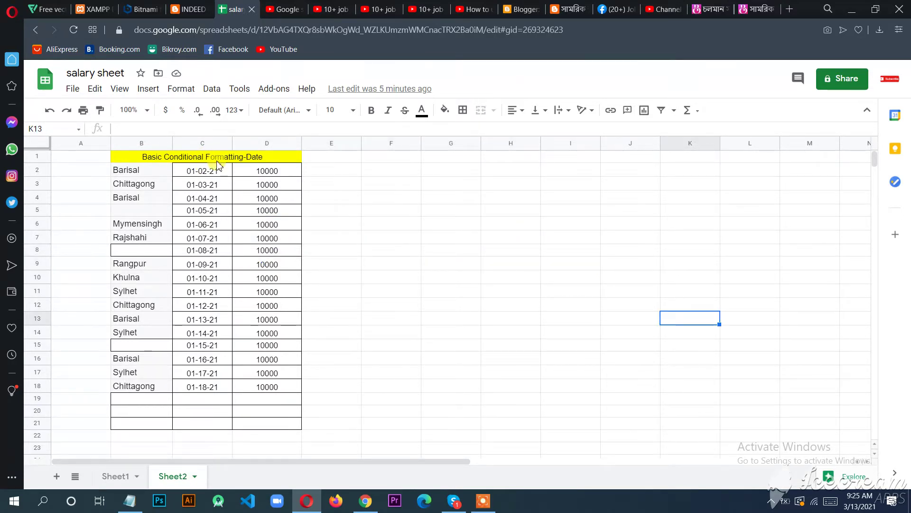
click(183, 90)
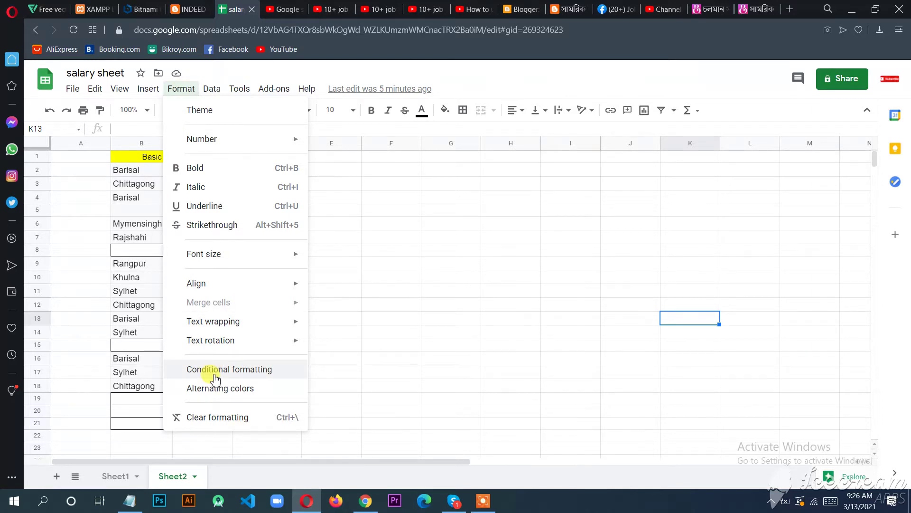
click(217, 144)
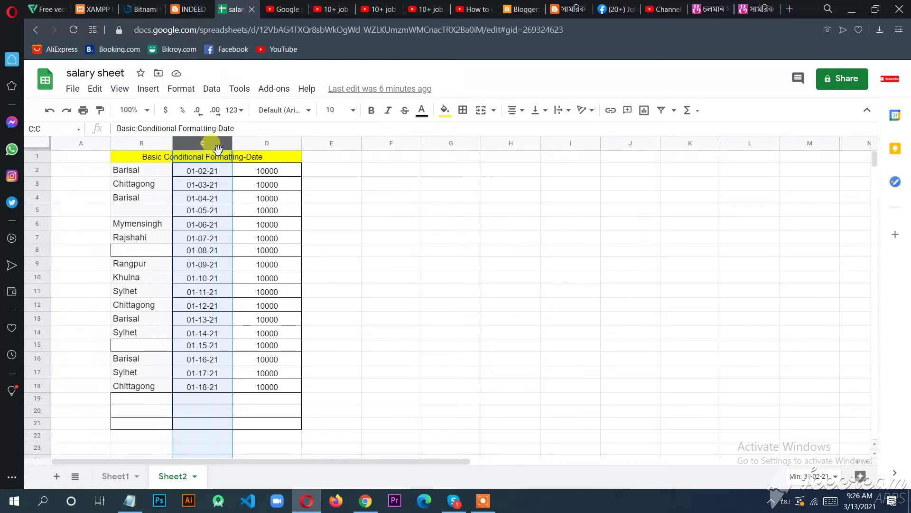
- Delete the 'Date is yesterday' rule and start a new rule, reviewing its C1:C1003 range
right_click(218, 150)
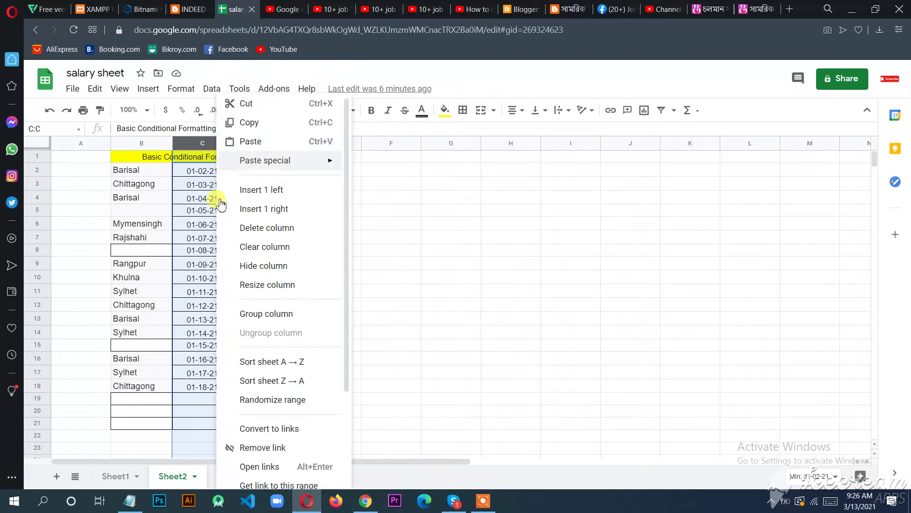
scroll(261, 307, down, 3)
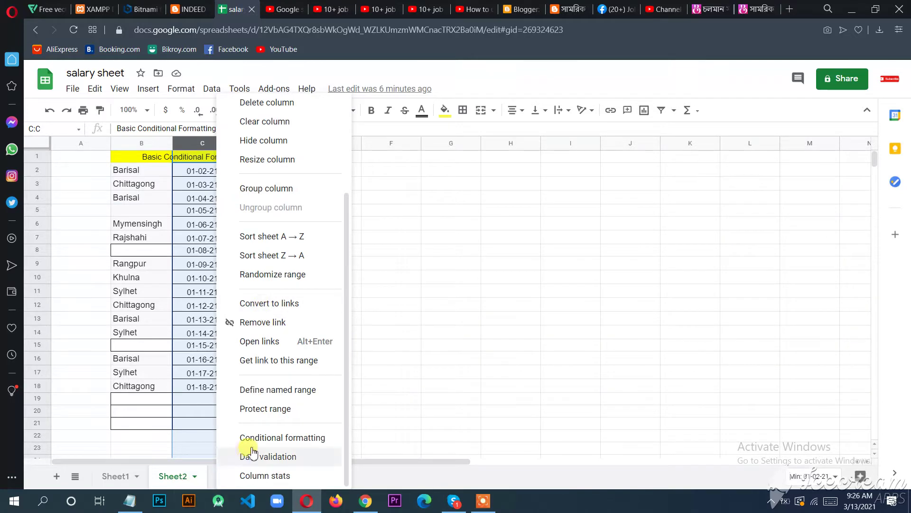
click(309, 444)
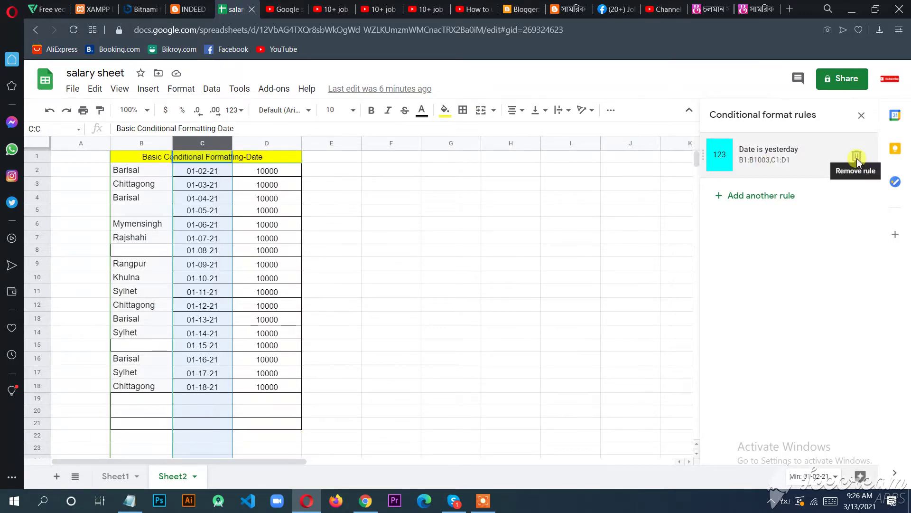
click(856, 158)
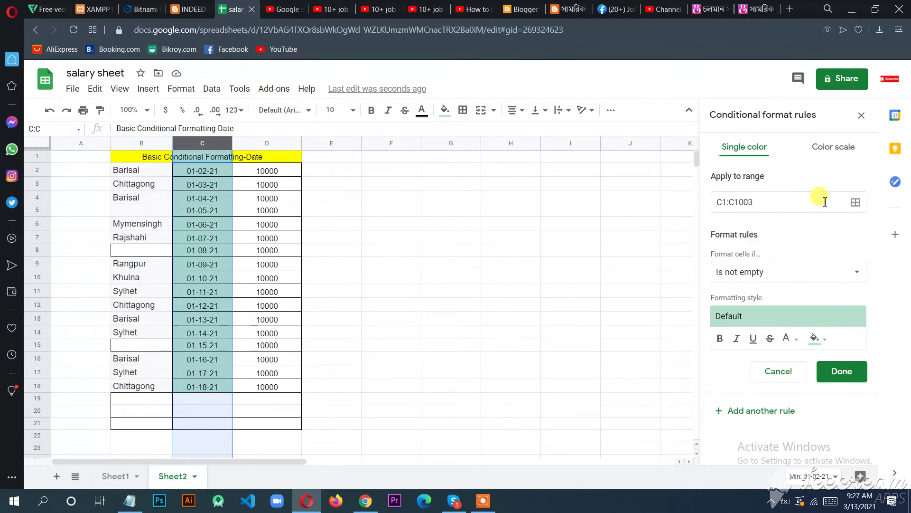
click(857, 203)
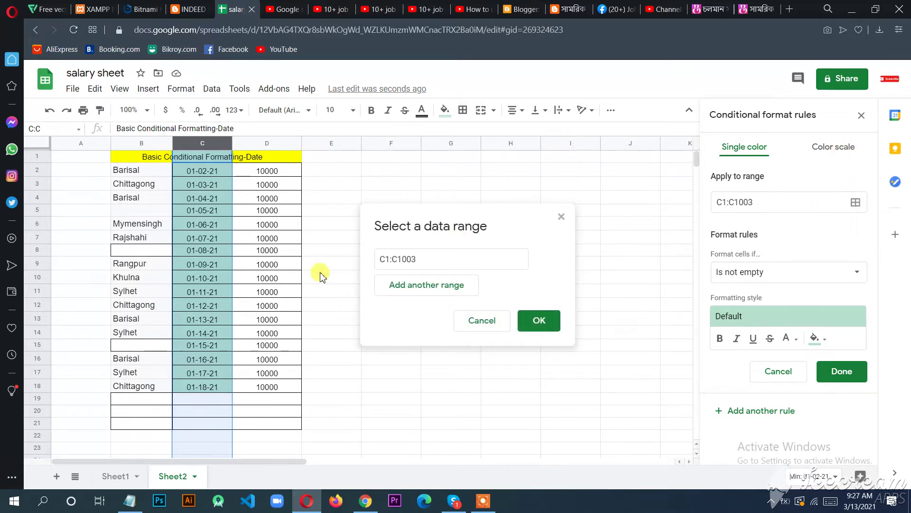
click(441, 262)
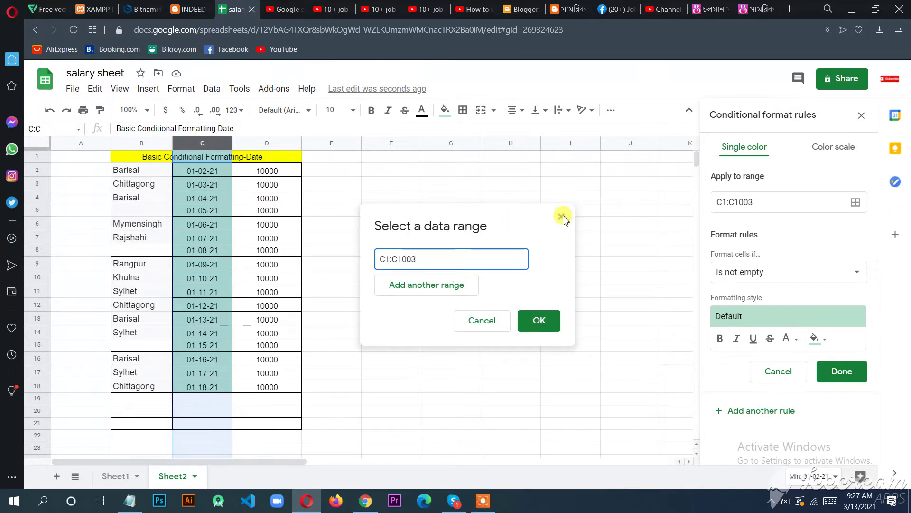
- Confirm the C1:C1003 range and set the rule condition to 'Date is' with 'today'
click(536, 328)
click(715, 278)
click(741, 266)
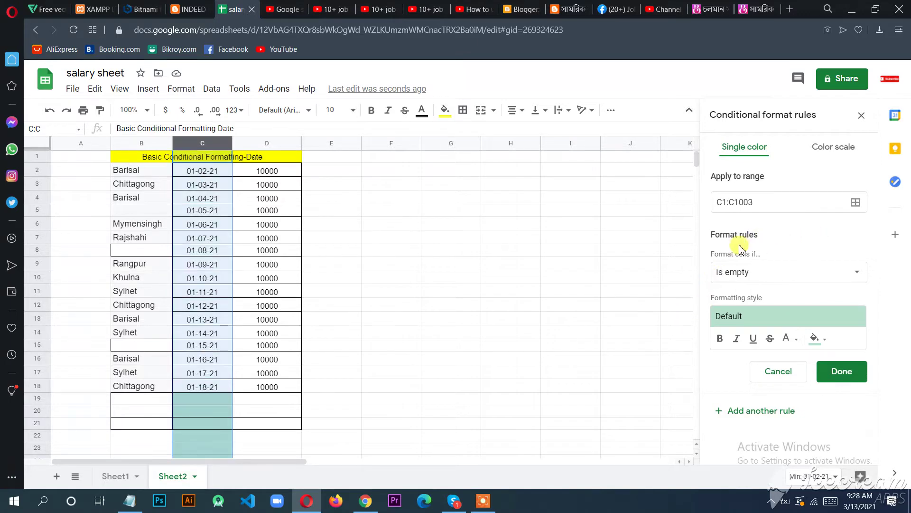
click(785, 274)
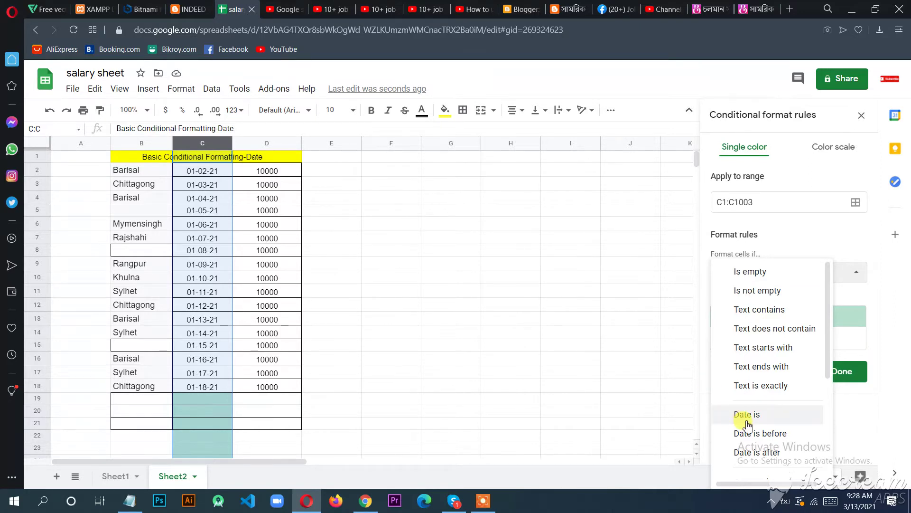
scroll(762, 413, down, 1)
scroll(762, 416, down, 2)
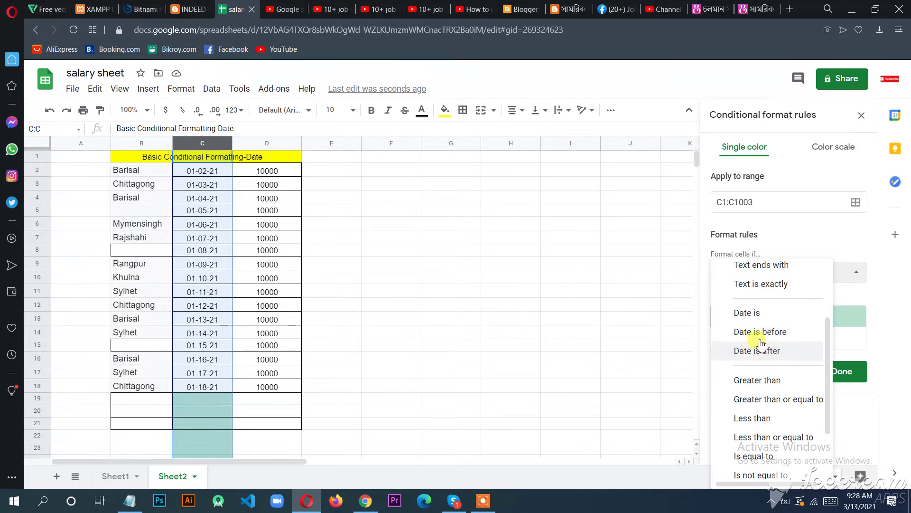
click(750, 313)
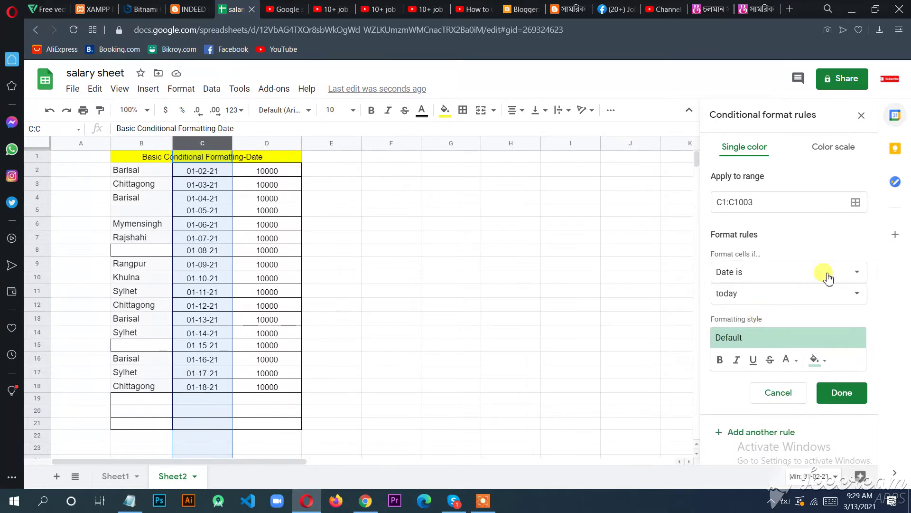
- Change the date option to 'in the past month'
click(749, 299)
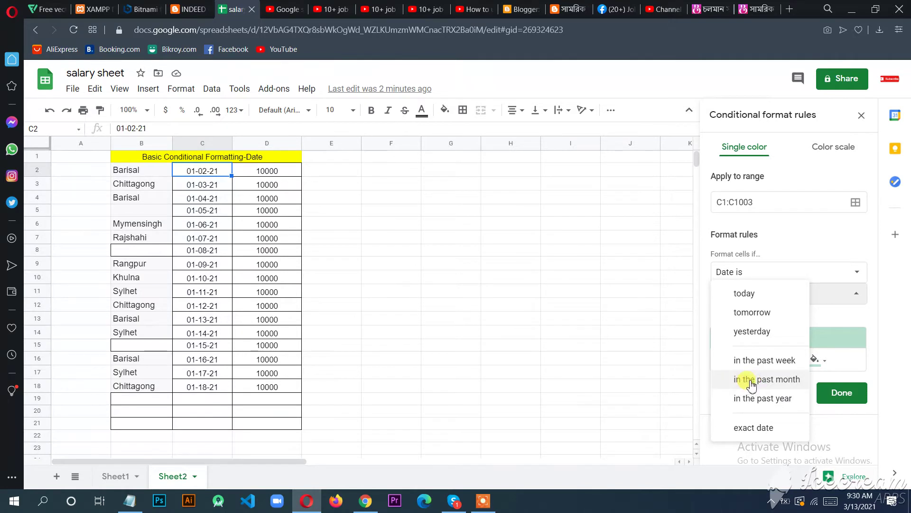
click(751, 385)
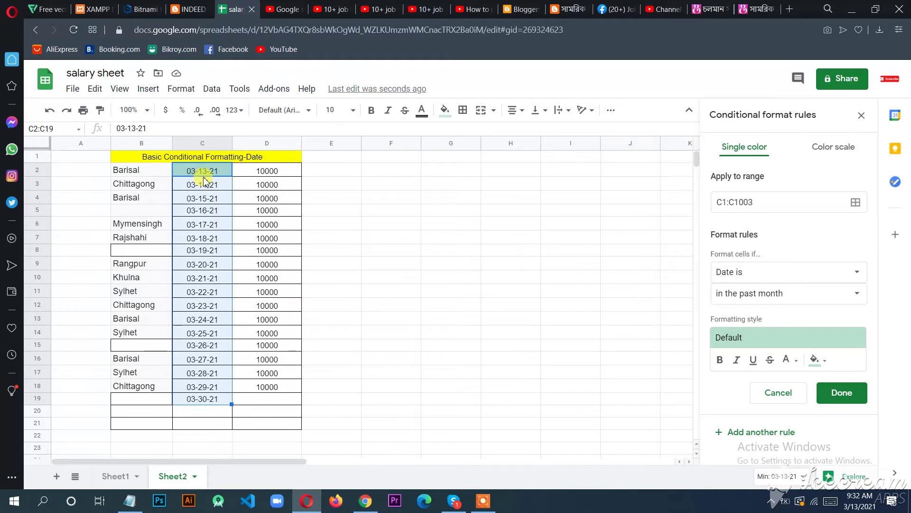
- Set the rule to 'Date is tomorrow' so only 03-14-21 is highlighted green
click(803, 297)
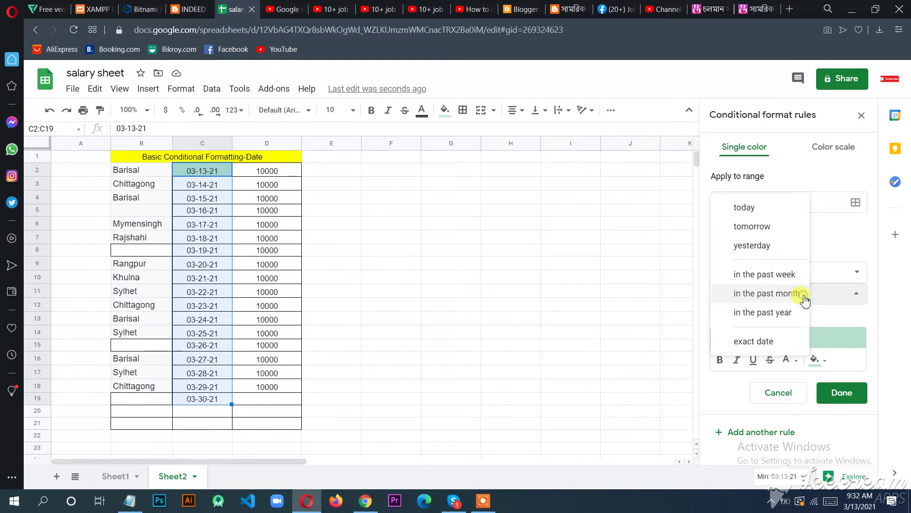
click(757, 209)
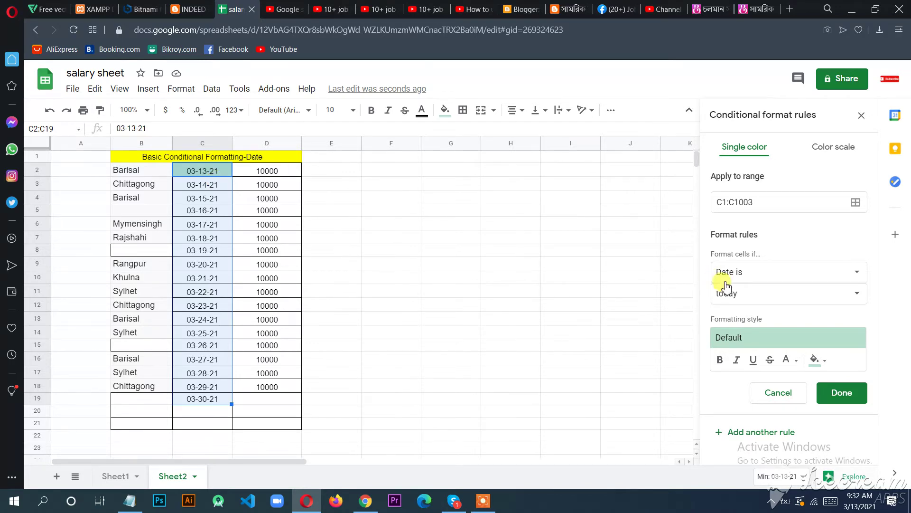
click(745, 298)
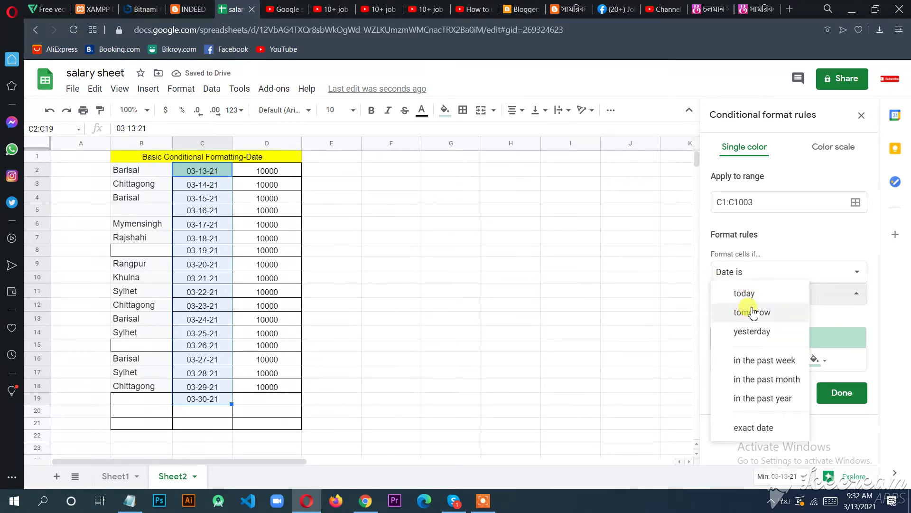
click(754, 312)
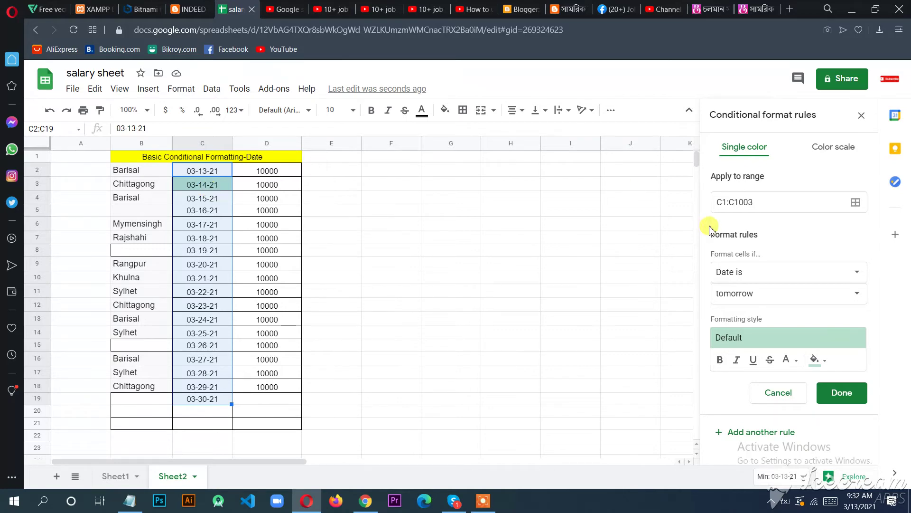
click(829, 281)
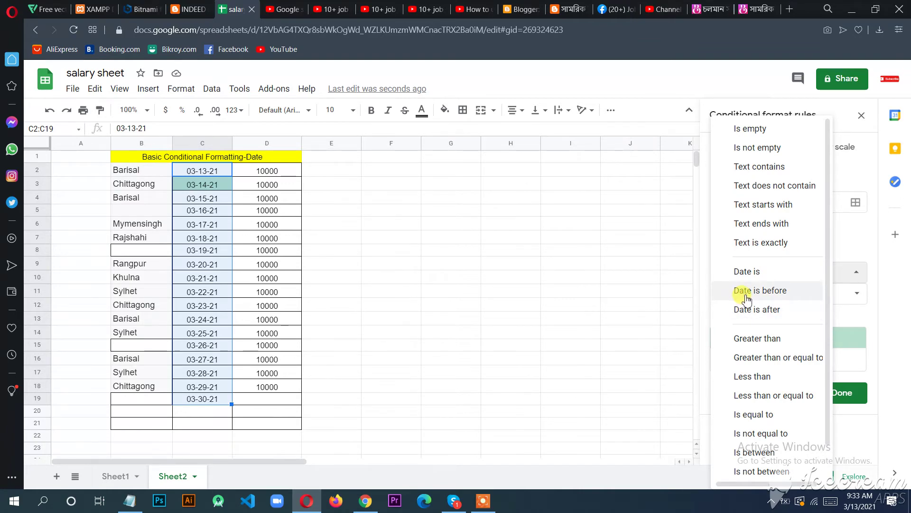
- Switch the condition to 'Date is before' today, highlighting 03-12-21, 02-21-21 and 03-11-21
click(777, 299)
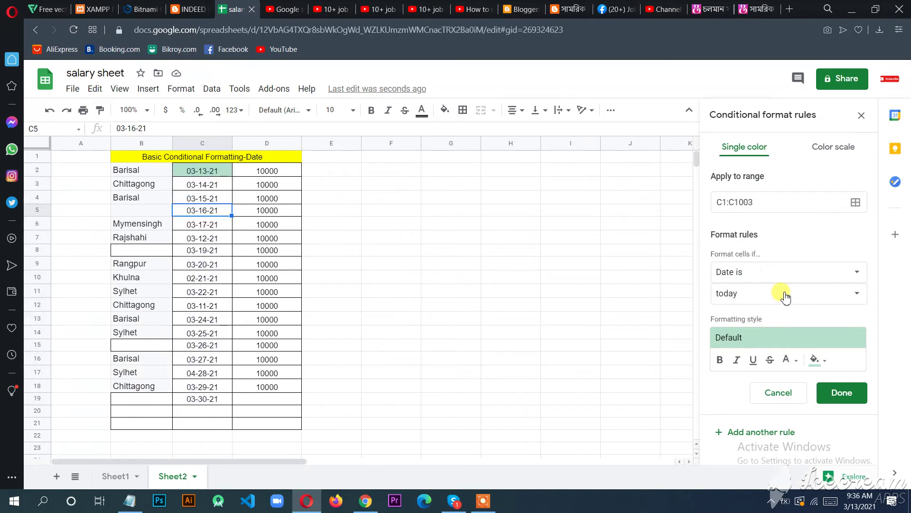
click(786, 297)
click(780, 269)
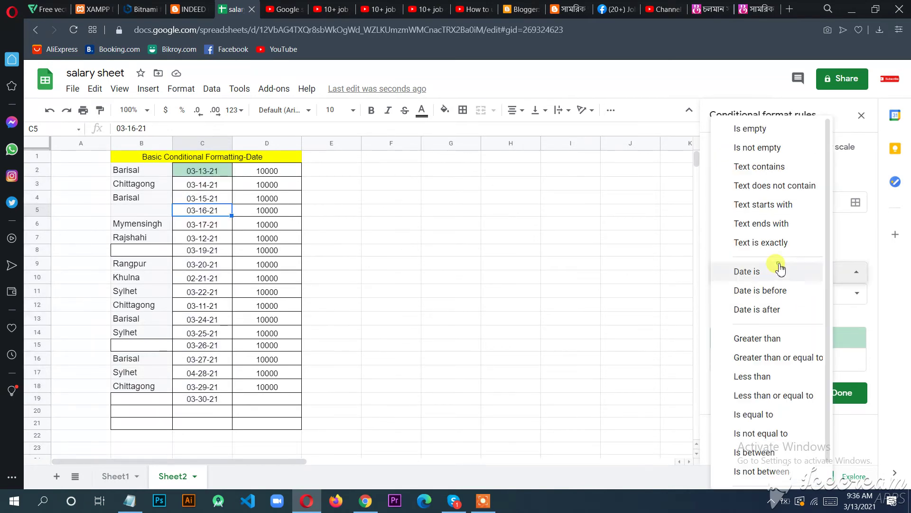
click(774, 291)
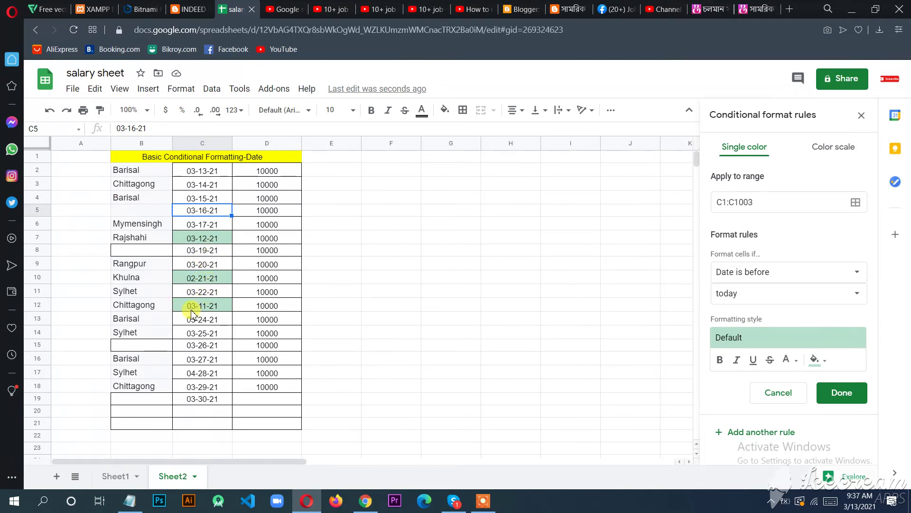
click(740, 272)
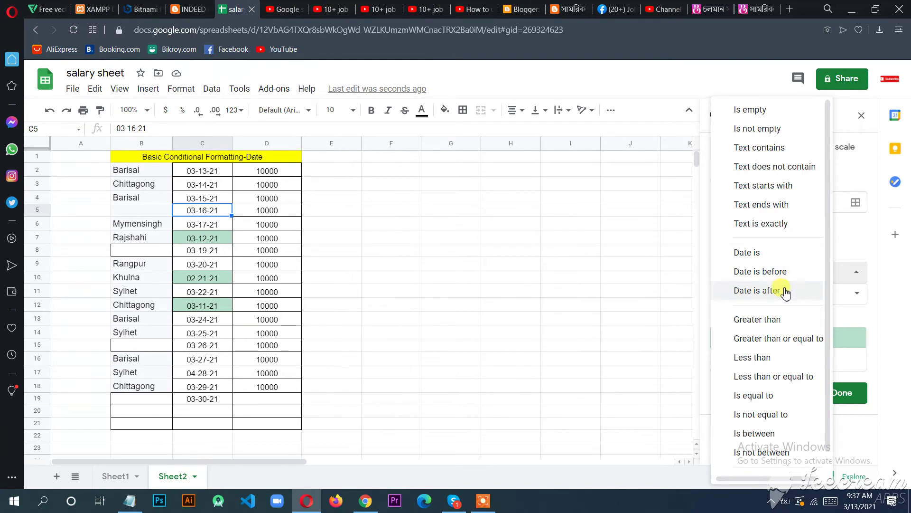
- Choose 'Date is after' today and check that later dates like 03-14-21 through 03-30-21 turn green
click(756, 294)
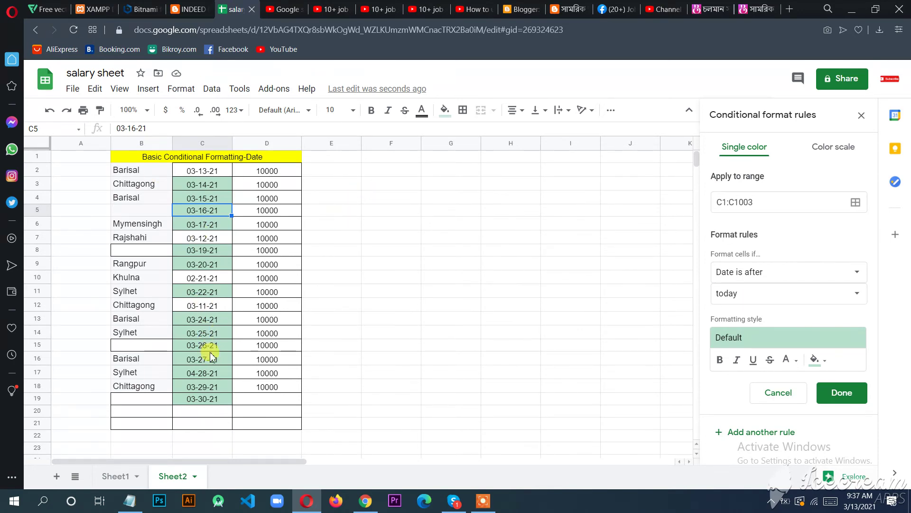
scroll(210, 356, down, 3)
scroll(210, 356, up, 2)
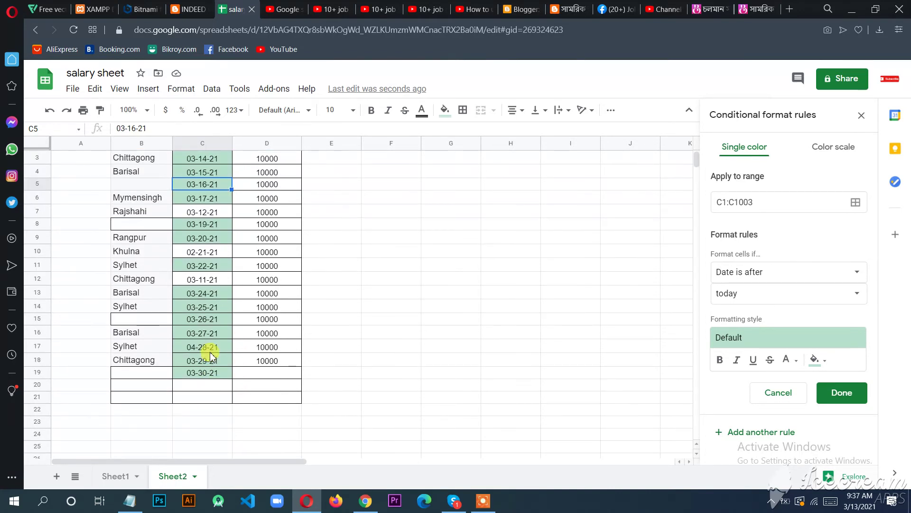
scroll(217, 228, up, 2)
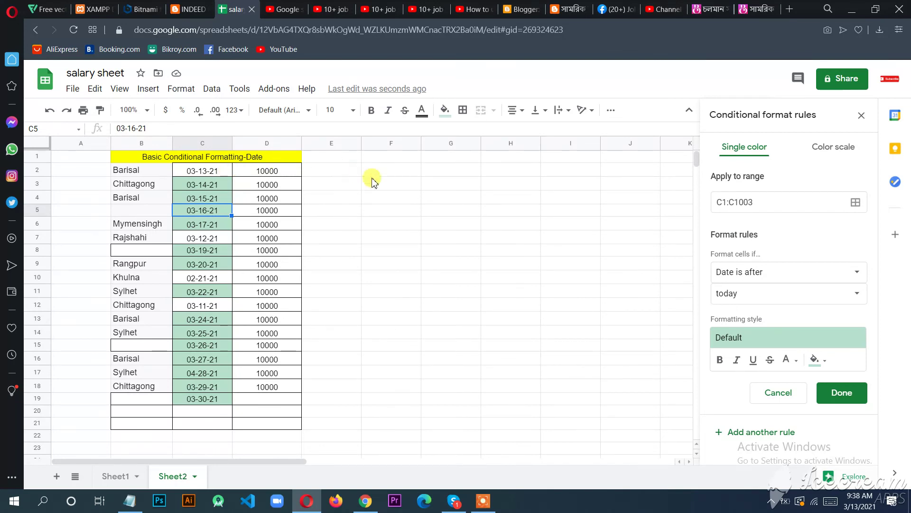
- Change the comparison date to 'yesterday' so 03-13-21 is also highlighted
click(830, 297)
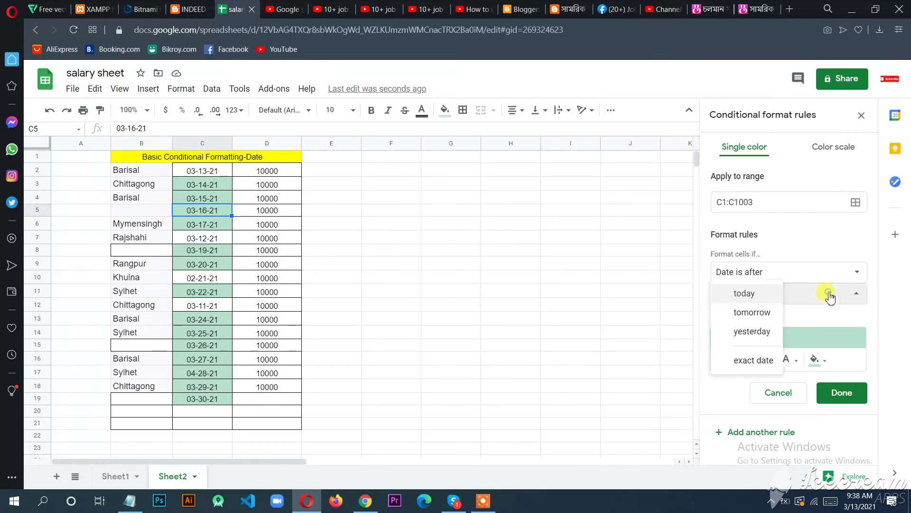
click(748, 338)
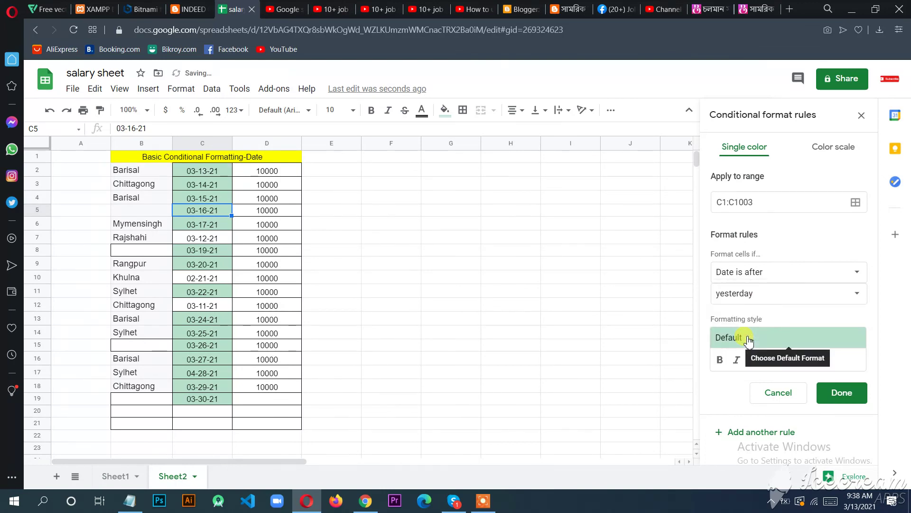